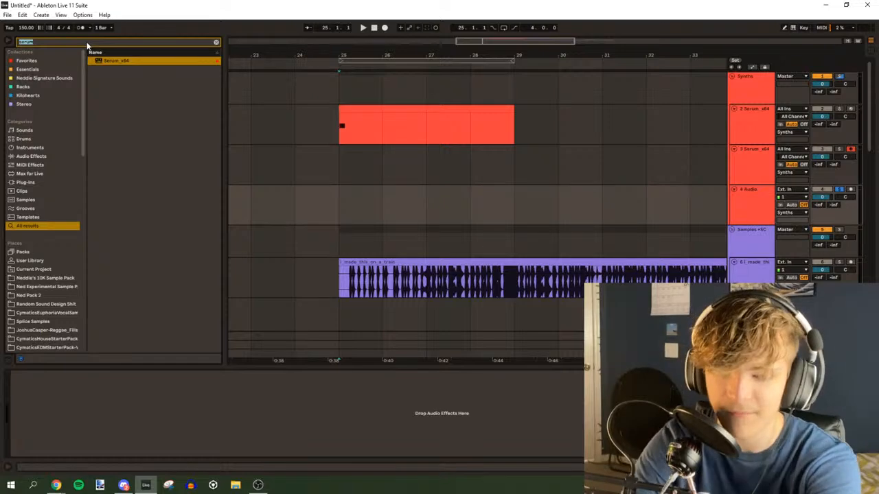
Search the browser for "808" and audition the Cymatics 808 samples in the results
type("808")
scroll(207, 169, "down", 4)
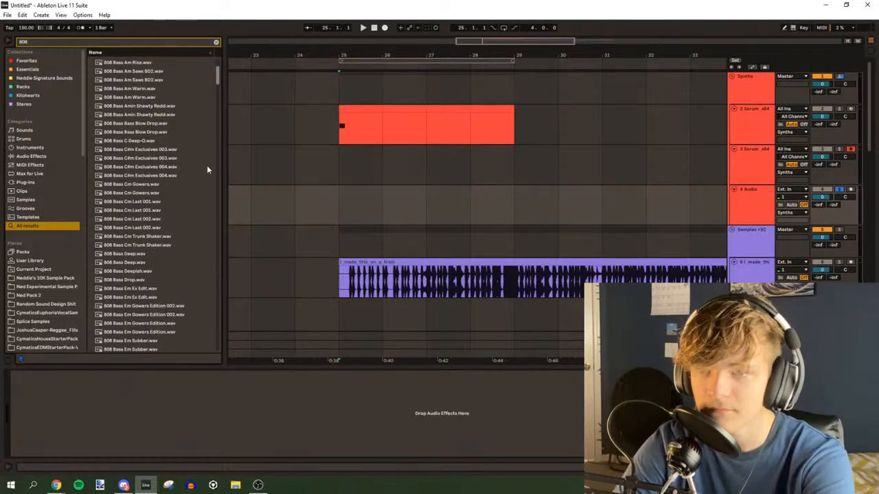
scroll(174, 211, "down", 15)
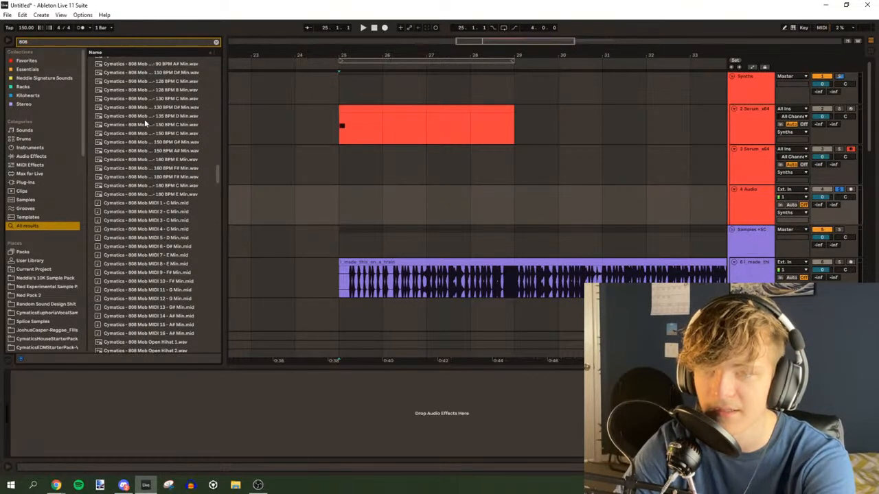
left_click(145, 119)
scroll(151, 186, "up", 2)
scroll(220, 186, "down", 7)
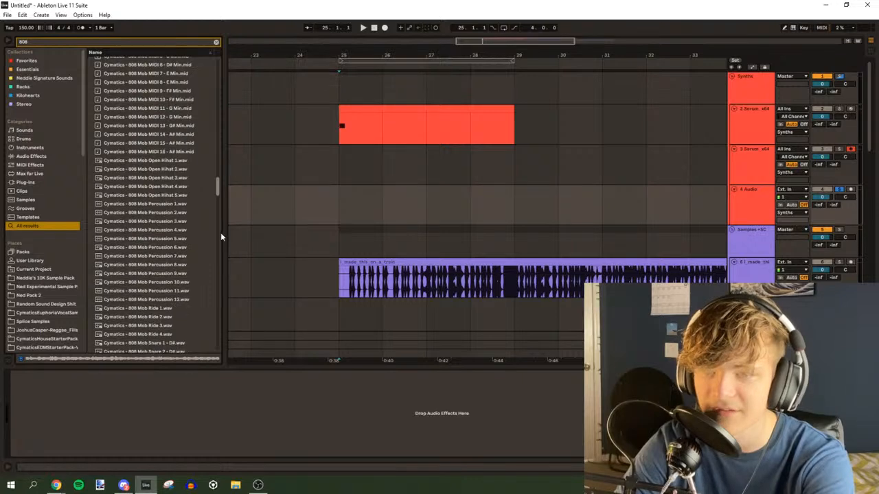
left_click_drag(221, 234, 219, 234)
scroll(151, 138, "up", 2)
left_click(146, 128)
scroll(151, 192, "up", 3)
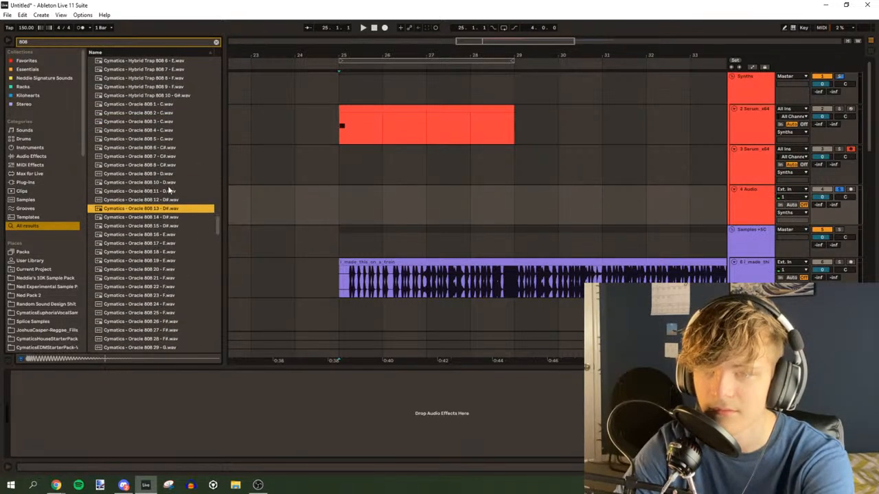
Place the Cymatics Oracle 808 6 - C# sample on audio track 4 at bar 30 and play it
left_click(163, 149)
left_click_drag(143, 150, 543, 197)
key("space")
left_click_drag(541, 41, 388, 79)
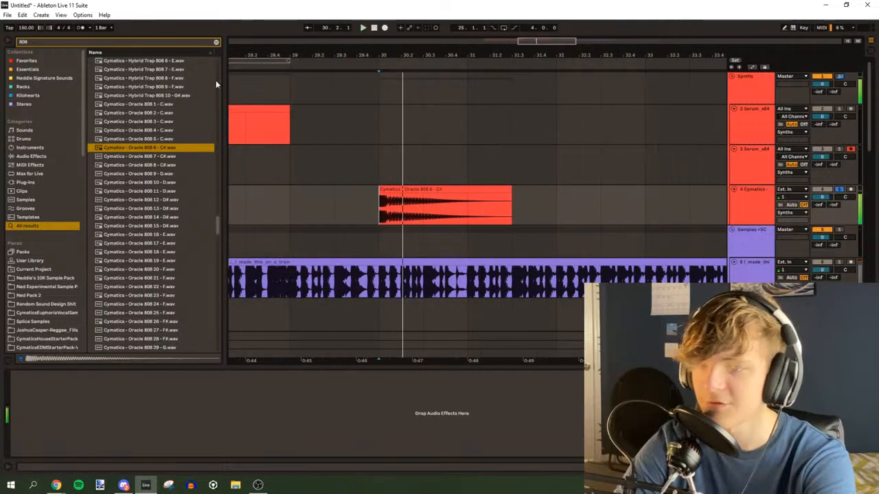
Load Amp from the Essentials collection onto the 808 track and raise its Gain to 4.76 while auditioning
left_click(216, 42)
left_click(28, 69)
left_click(386, 215)
key("space")
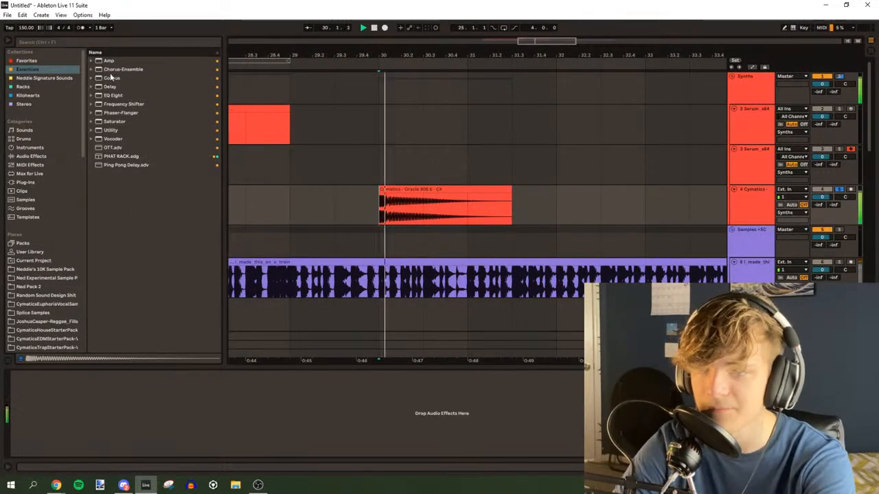
key("space")
left_click(110, 62)
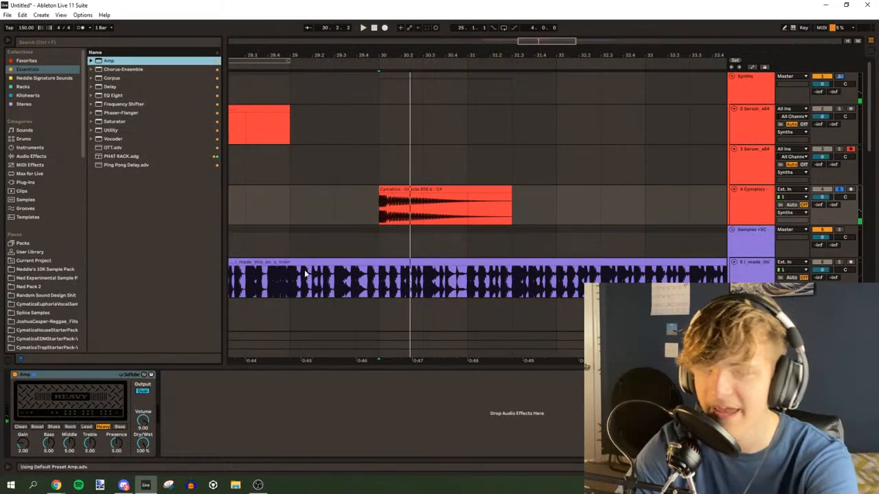
left_click(379, 206)
key("space")
Add PHAT RACK after Amp, set its PHAT macro to 57 and audition the 808
key("space")
key("space")
left_click_drag(22, 444, 23, 447)
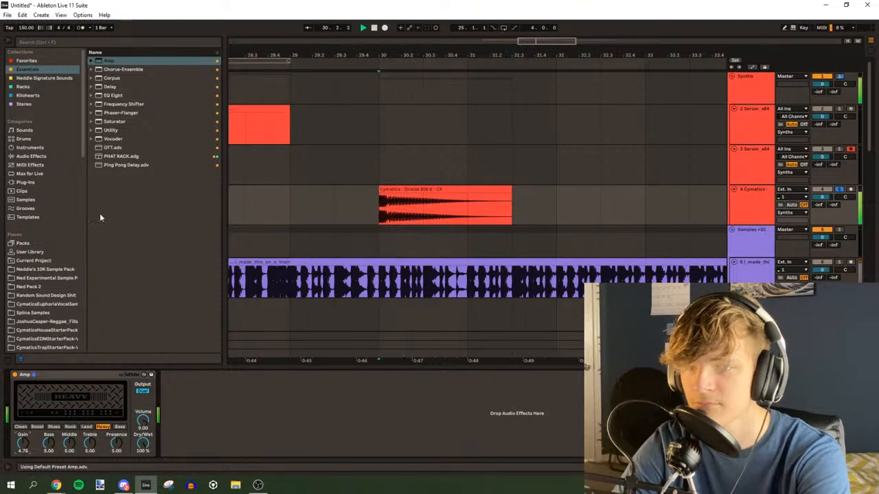
left_click_drag(122, 158, 182, 436)
key("space")
key("space")
key("space")
key("space")
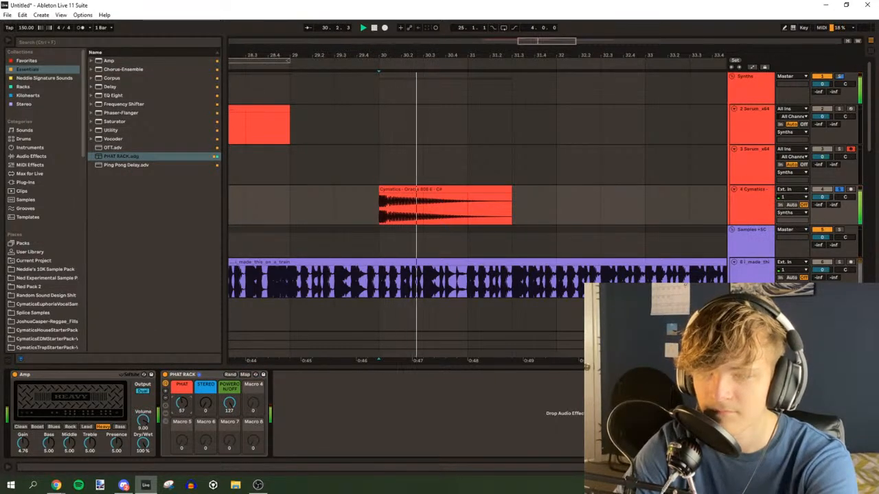
key("space")
key("space")
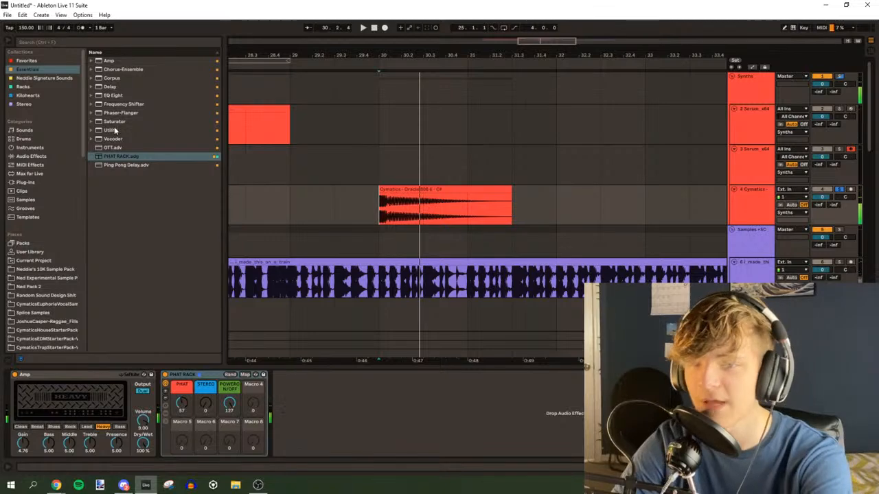
Add EQ Eight after PHAT RACK and switch off bands 1 and 2
left_click_drag(116, 96, 306, 414)
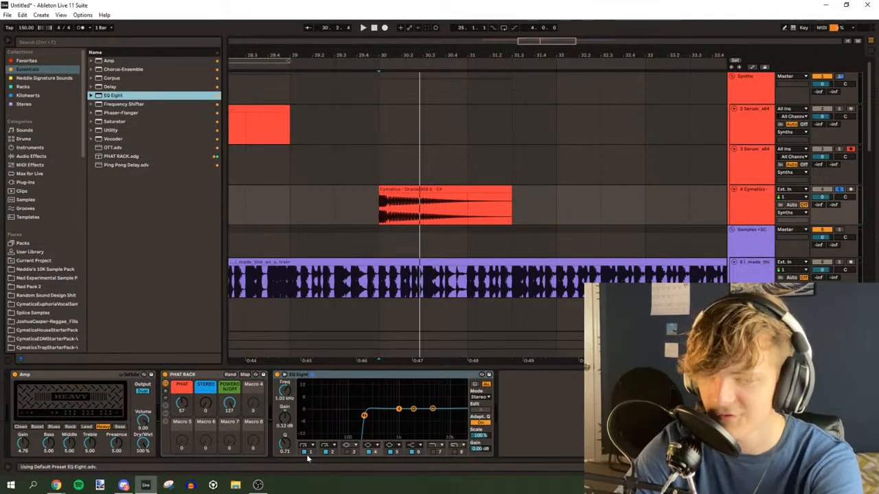
left_click(305, 451)
left_click(325, 452)
key("space")
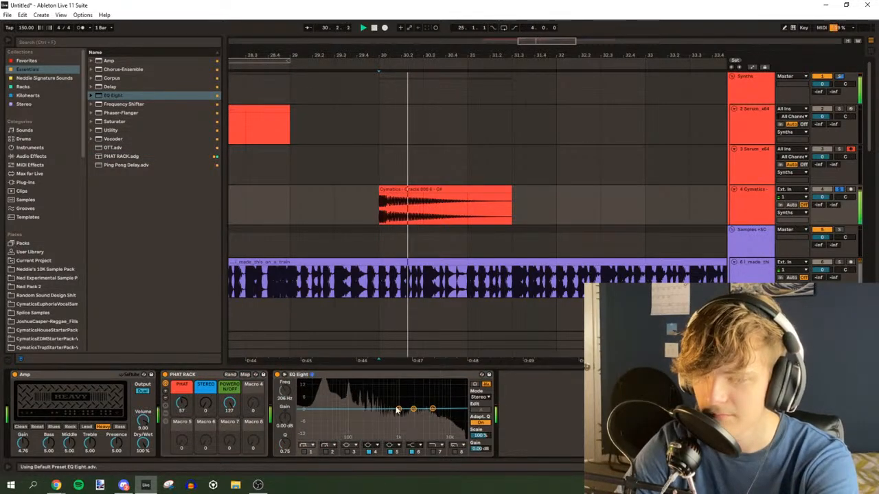
Cut the upper mids in EQ Eight, placing band 6 at 3.23 kHz and -3.35 dB
key("space")
key("space")
left_click_drag(400, 411, 423, 416)
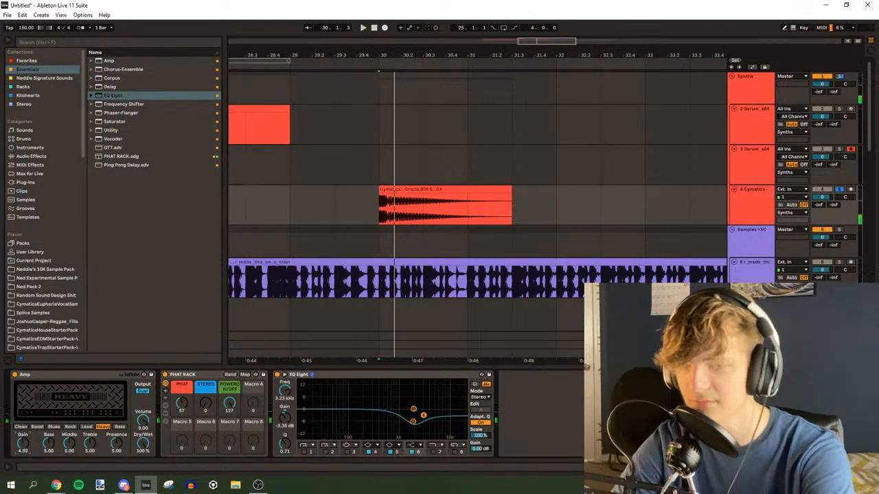
Lower the Amp Gain to 2.38 while replaying the 808 clip
key("space")
left_click_drag(23, 444, 22, 462)
key("space")
key("space")
key("space")
key("space")
key("space")
key("space")
key("space")
Search for "erosion", insert Erosion before Amp and set its mode to Wide Noise
left_click(51, 43)
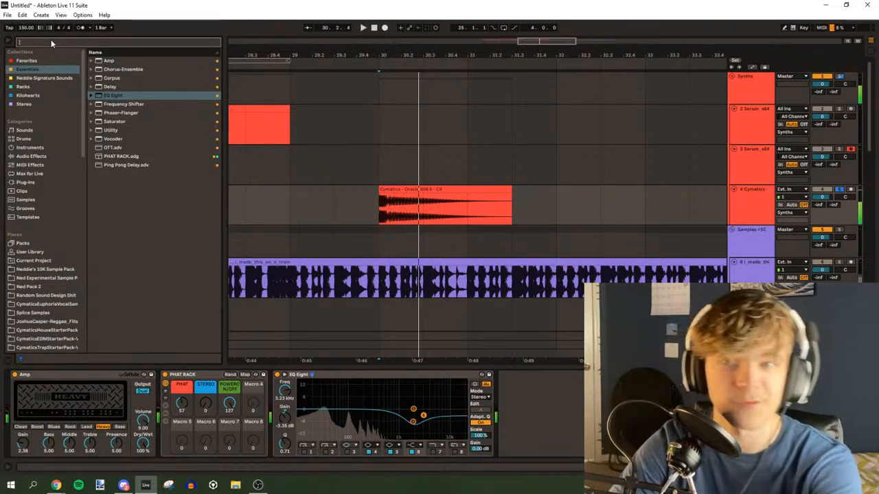
type("erosion")
left_click(43, 225)
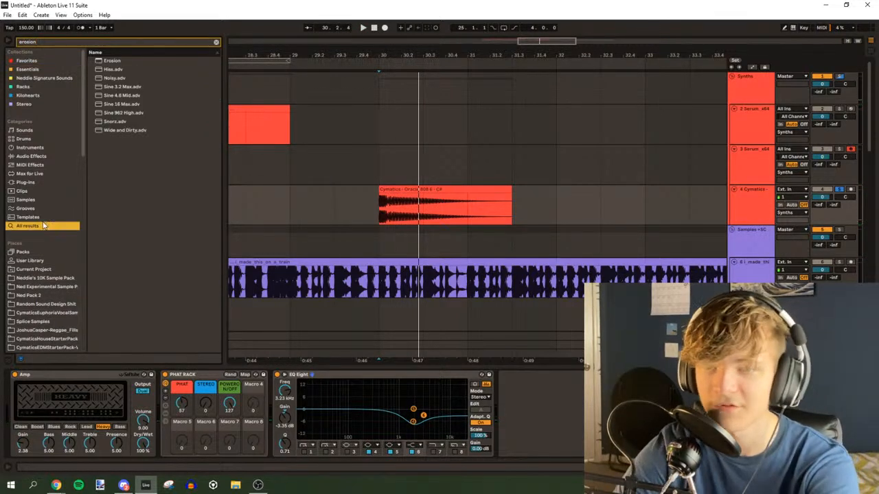
left_click_drag(107, 61, 41, 420)
left_click(56, 427)
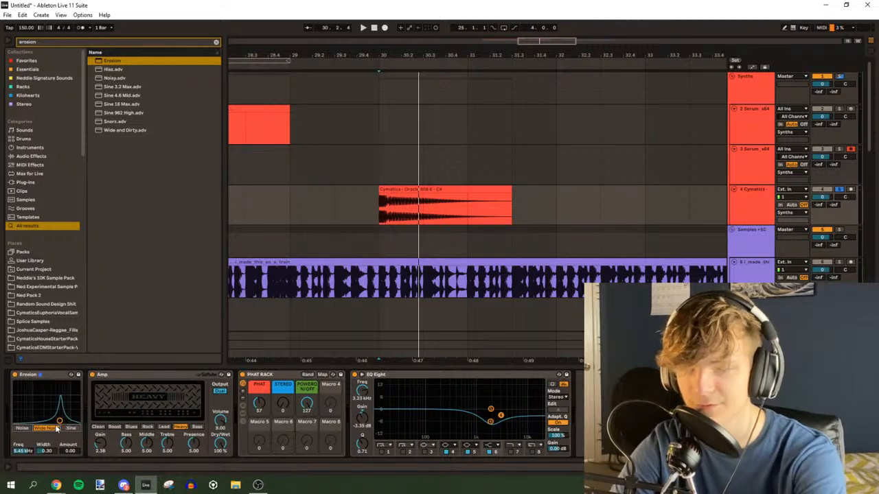
Set Erosion to 8.18 kHz with a Width of 1.08 and an Amount of 190 during playback
key("space")
left_click_drag(72, 384, 66, 385)
key("space")
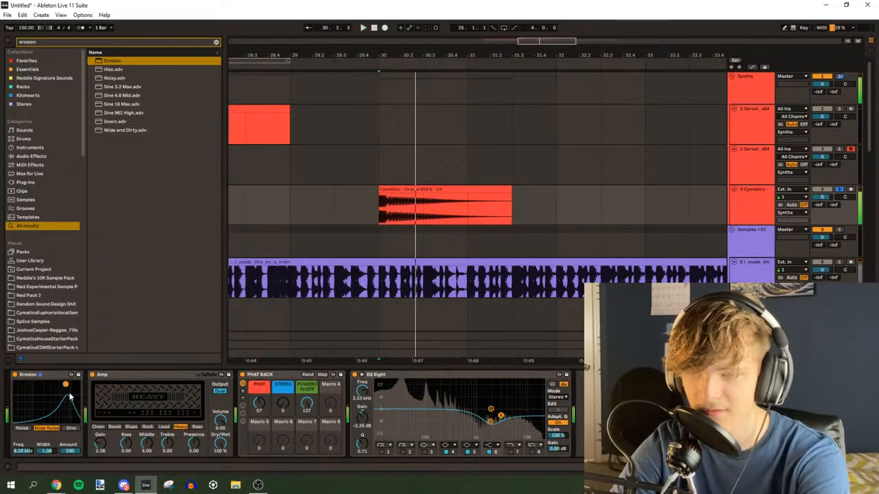
key("space")
Set the Amp Gain to 1.03 and play the 808
key("space")
key("space")
mouse_move(100, 445)
left_mouse_down()
mouse_move(101, 459)
mouse_move(100, 440)
left_mouse_up()
Replay the start of the 808 clip repeatedly to judge the distorted attack
key("space")
key("space")
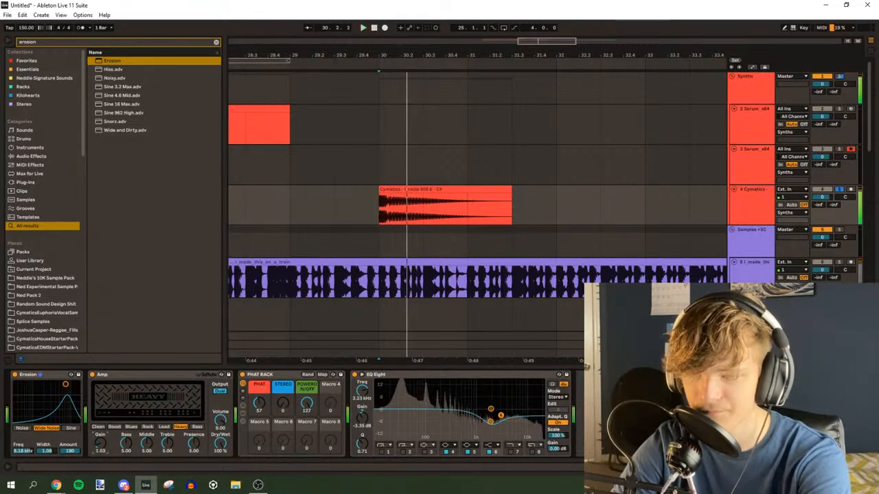
key("space")
key("space")
key("space")
key("space")
key("space")
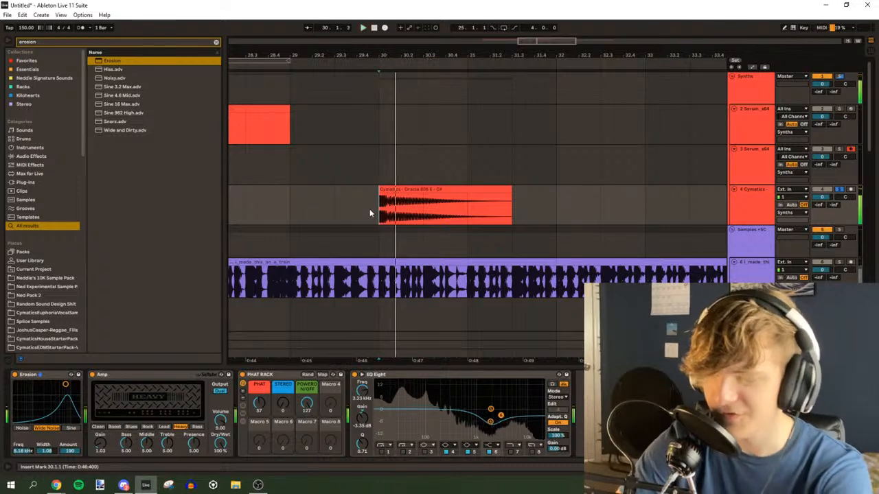
key("space")
key("space")
key("space")
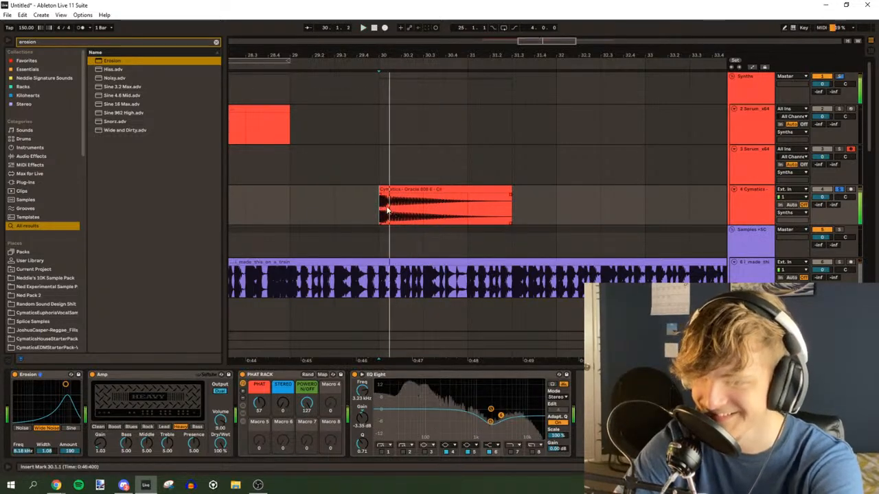
key("space")
key("space")
Shorten the 808 clip to end at bar 31 with a fade-out, and play it back
key("space")
key("space")
left_click_drag(508, 191, 467, 195)
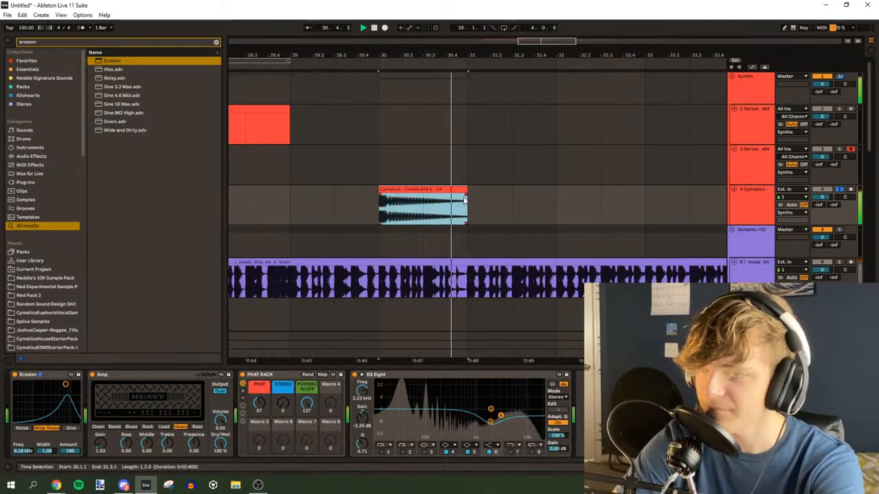
key("space")
key("space")
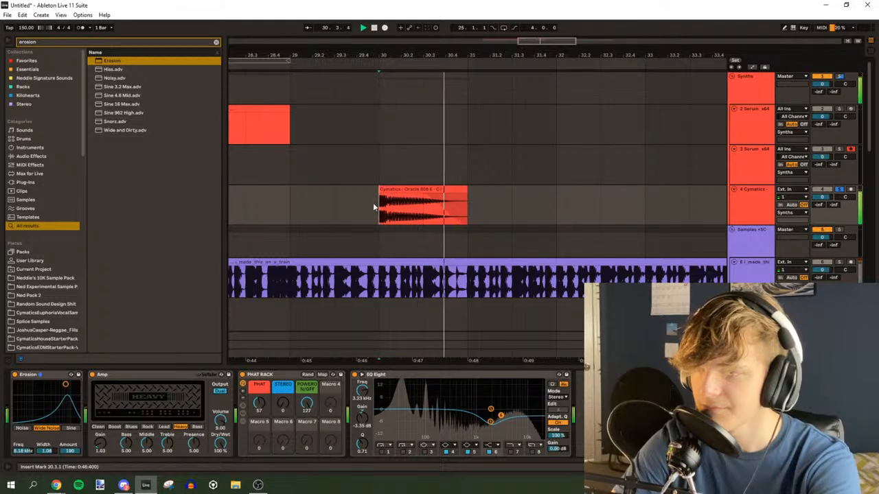
key("space")
key("space")
key("space")
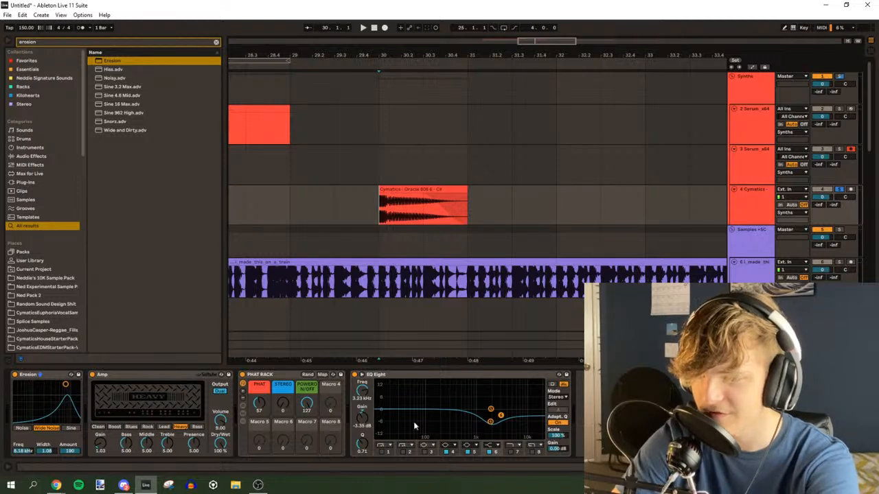
Change EQ Eight band 4 to a broad boost at 938 Hz, 7.31 dB and Q 0.12 while auditioning
key("space")
key("space")
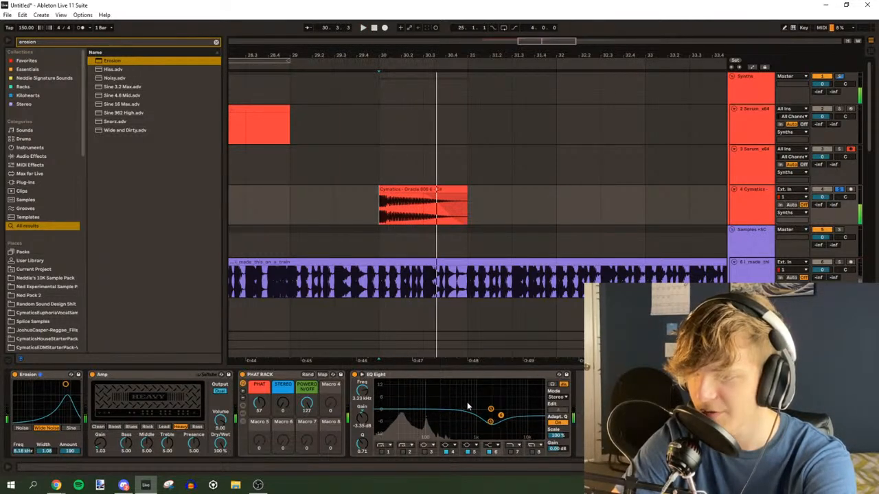
key("space")
left_click_drag(490, 421, 473, 396)
key("space")
key("space")
key("space")
key("space")
key("space")
key("space")
key("space")
key("space")
key("space")
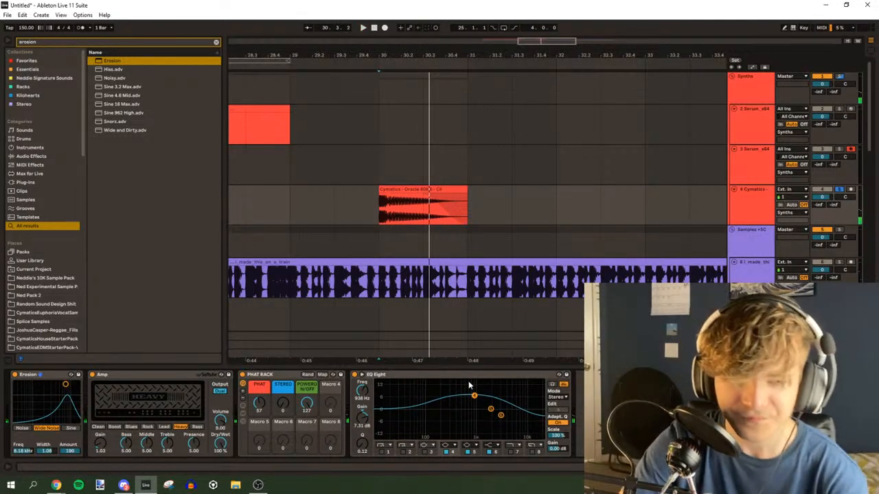
Listen to the shortened 808 clip with the mid boost from bar 30
key("space")
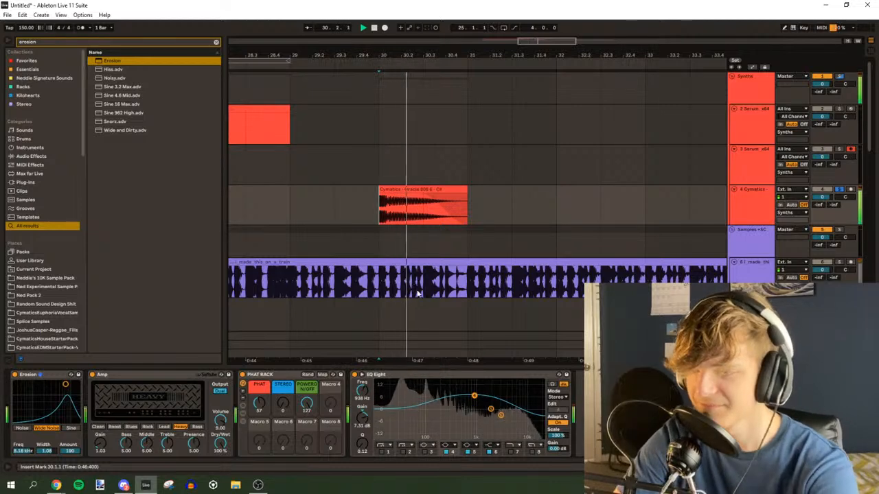
key("space")
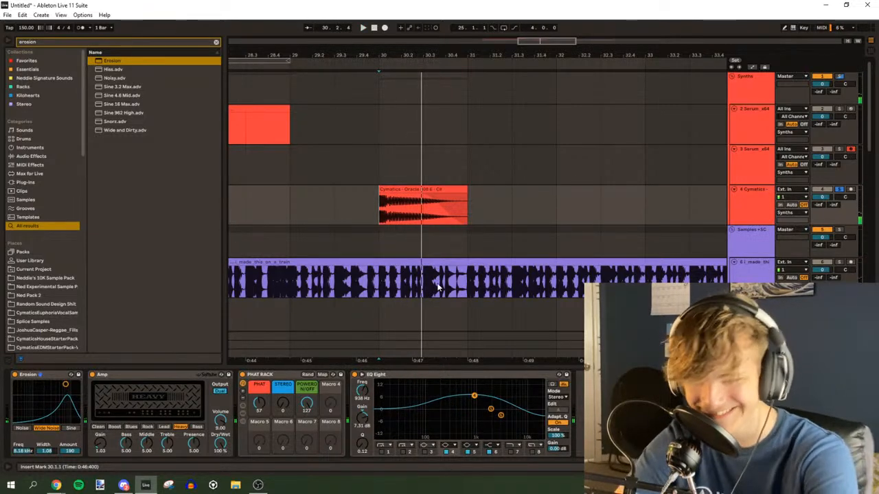
key("space")
key("space")
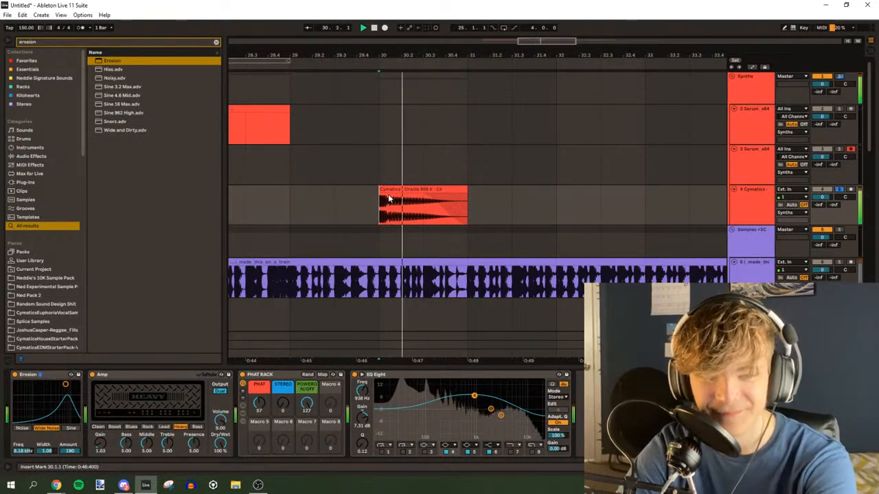
key("space")
key("space")
key("space")
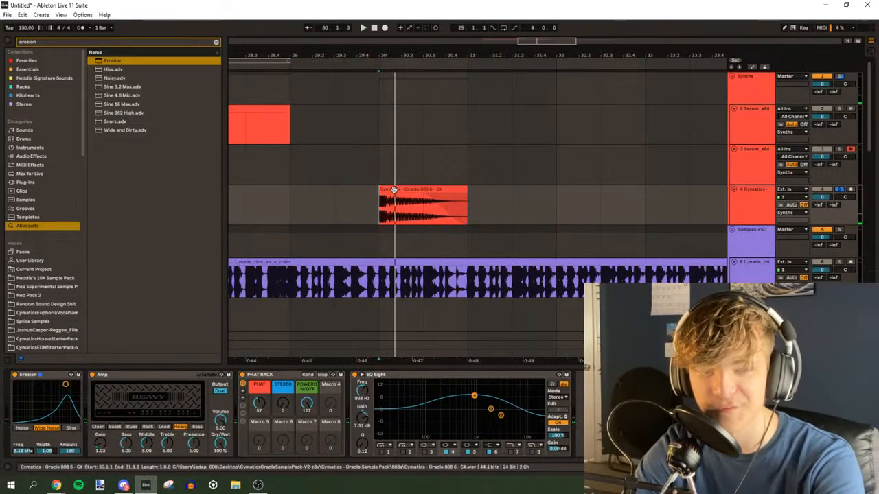
Repeat the browser search for "erosion" and replay the processed 808 clip several times
left_click(216, 42)
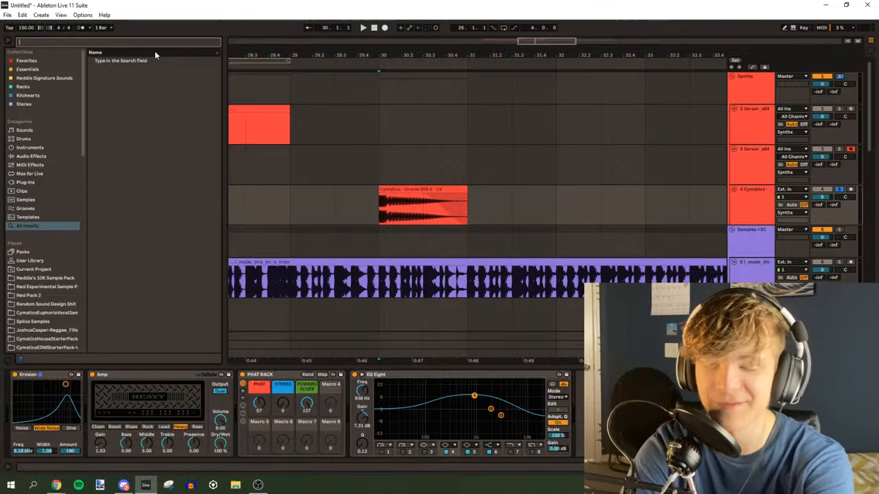
type("erosion")
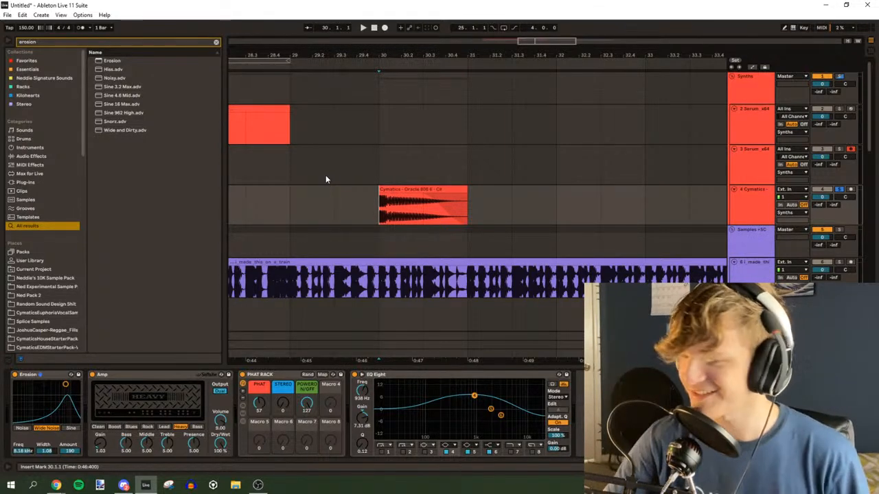
key("space")
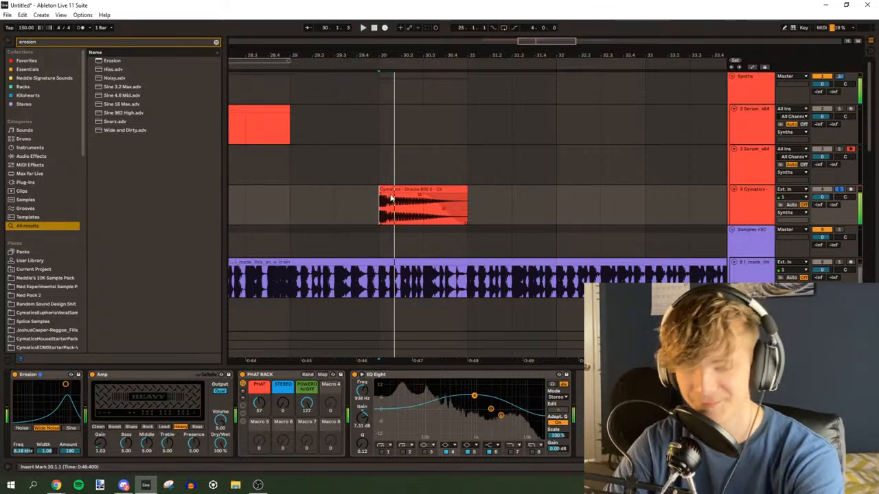
left_click_drag(546, 41, 535, 49)
key("space")
key("space")
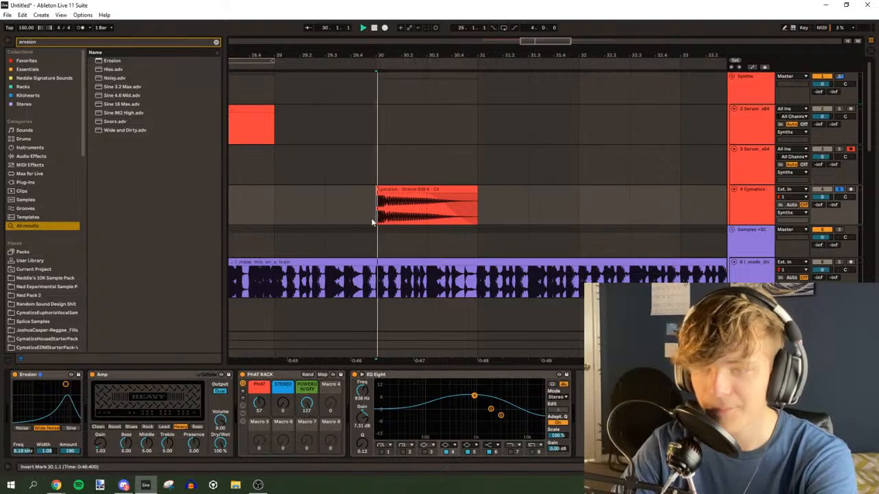
key("space")
key("space")
key("space")
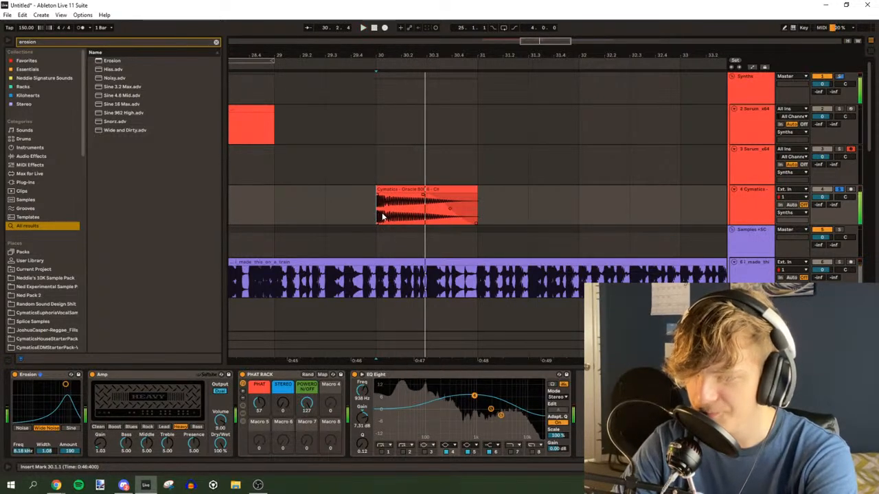
key("space")
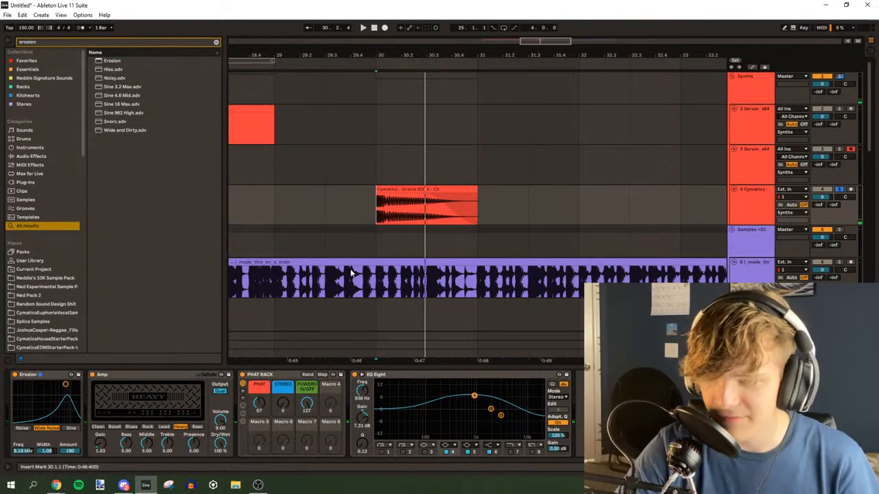
Search the browser for "eq" and select the EQ Eight device
left_click(51, 42)
type("eq")
left_click(137, 69)
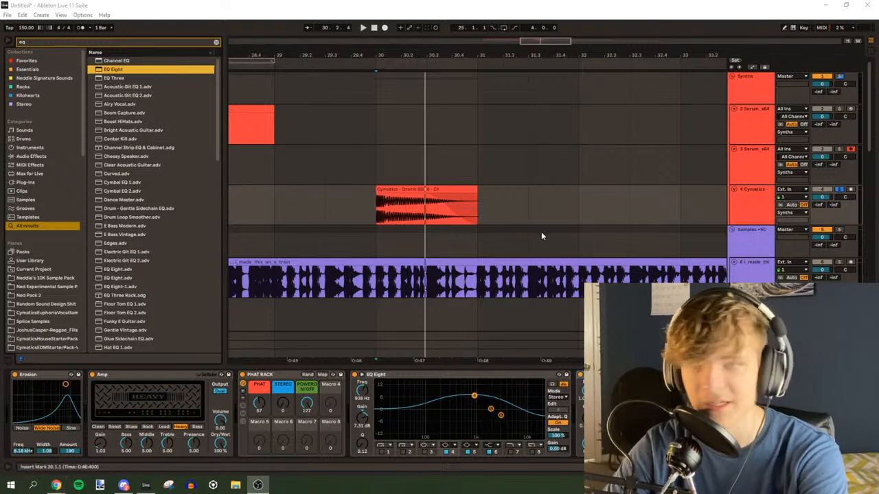
Play the processed 808 clip from bar 30 and stop playback after listening
left_click(409, 205)
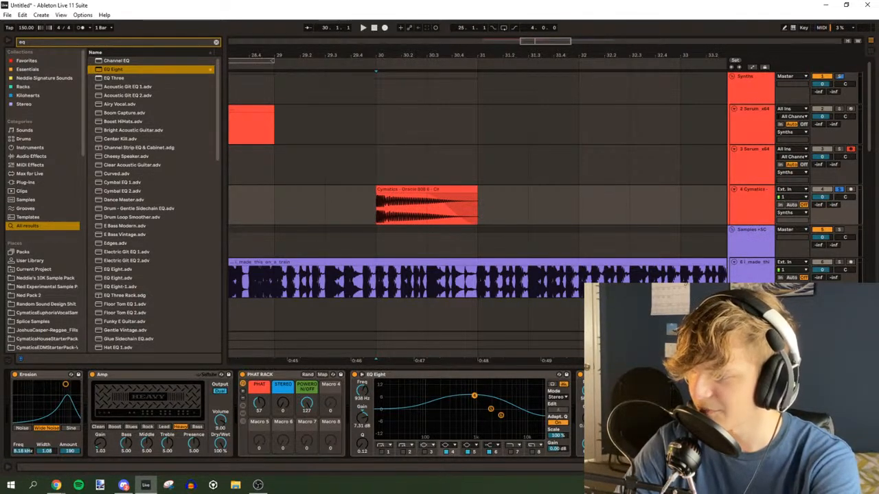
key("space")
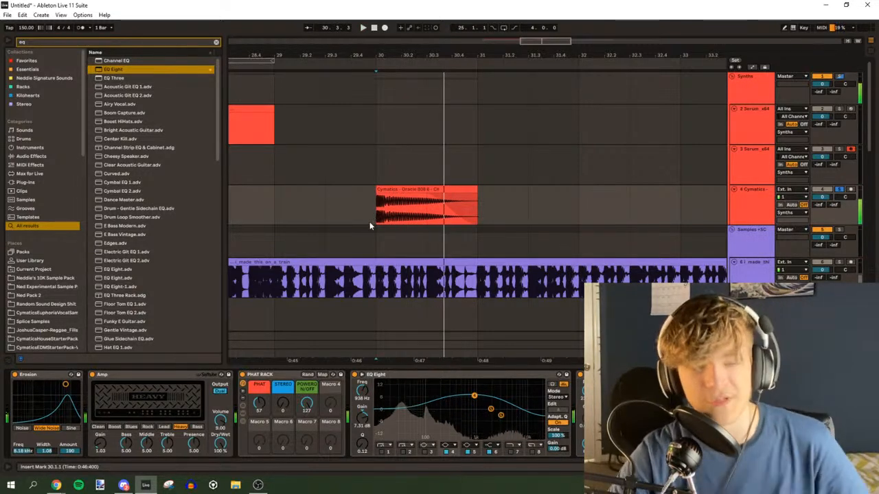
key("space")
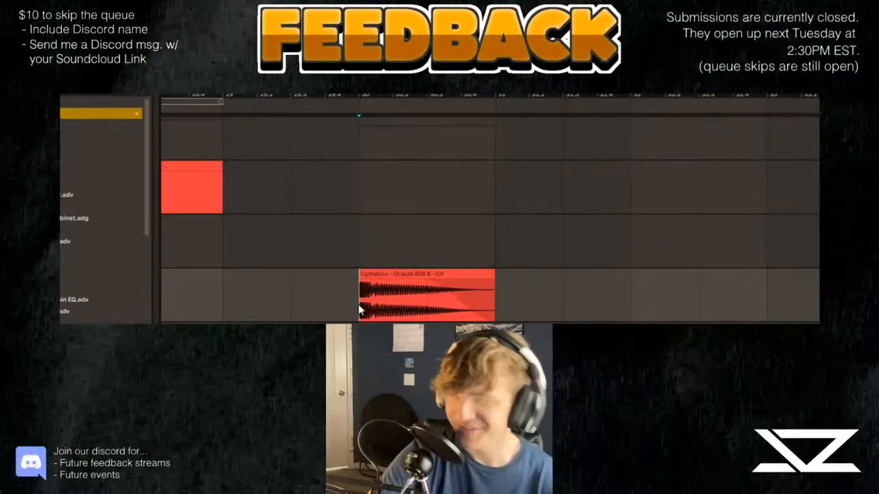
Switch to the SoundCloud page and resume playback of the track "Okay Okay"
key("alt+Tab")
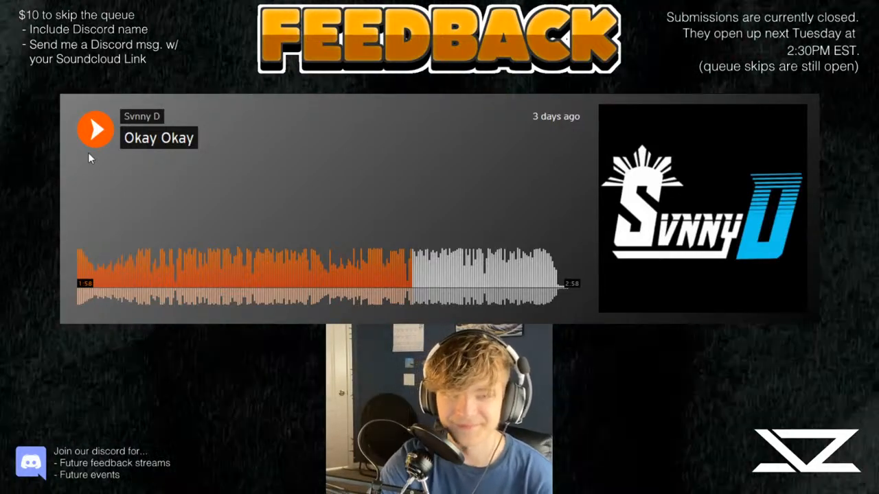
left_click(95, 130)
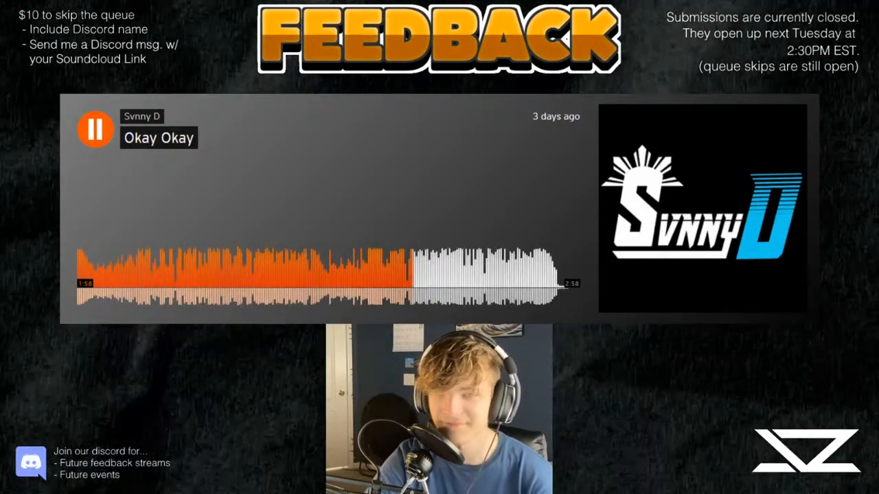